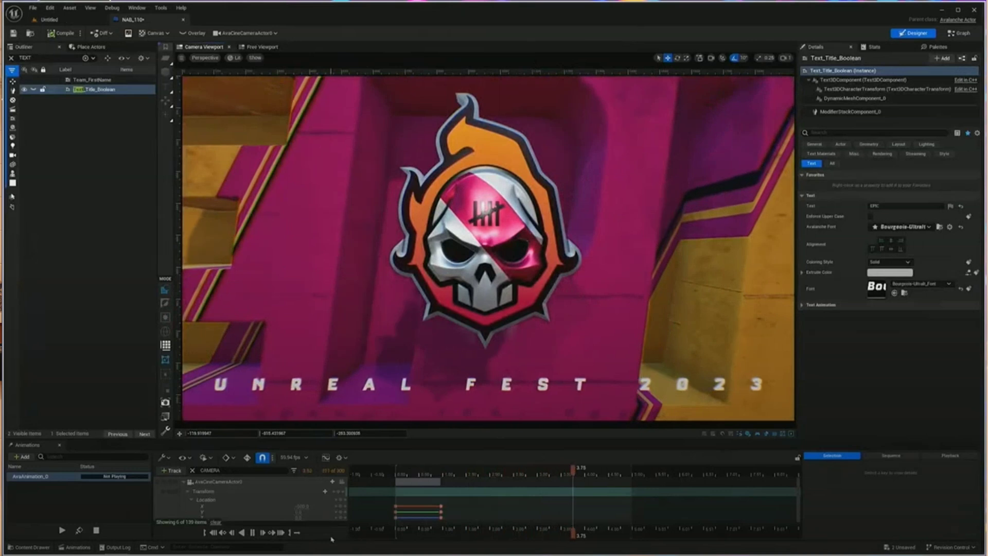
Switch to the Free Viewport camera and select ModifierStackComponent_0 in the Details panel.
click(261, 47)
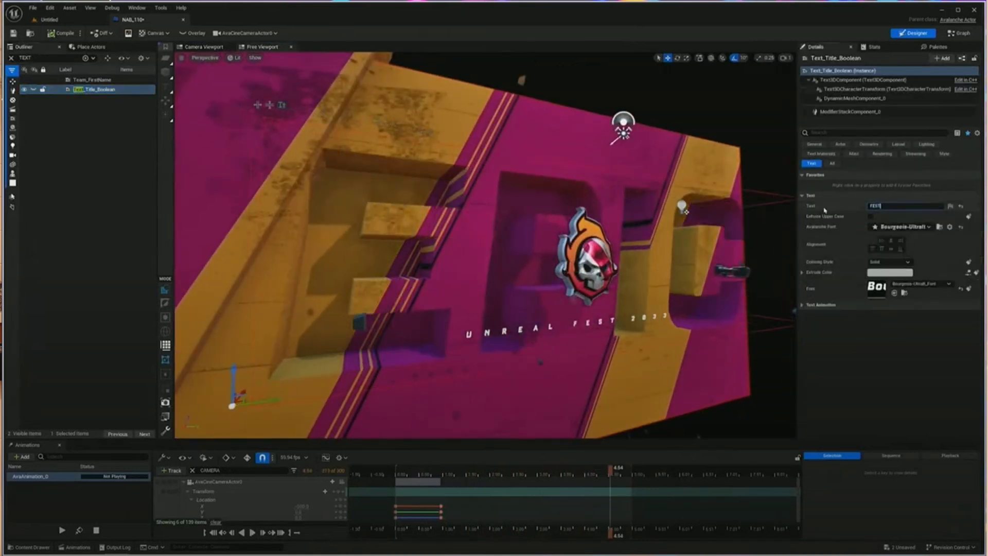
click(864, 111)
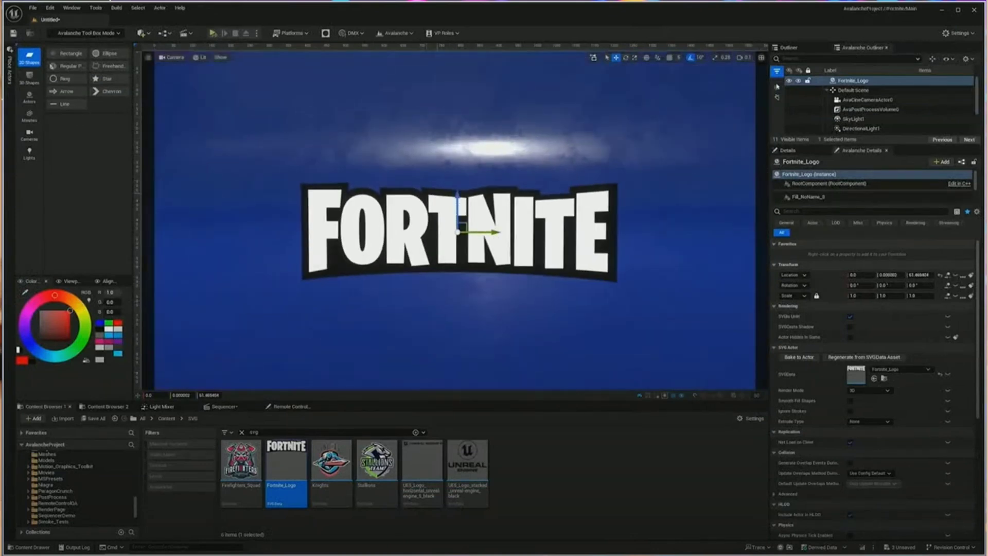
Drag the Firefighters_Squad SVG into the viewport, frame it, and set the Glow layer's Blend to Add.
drag(241, 460, 419, 364)
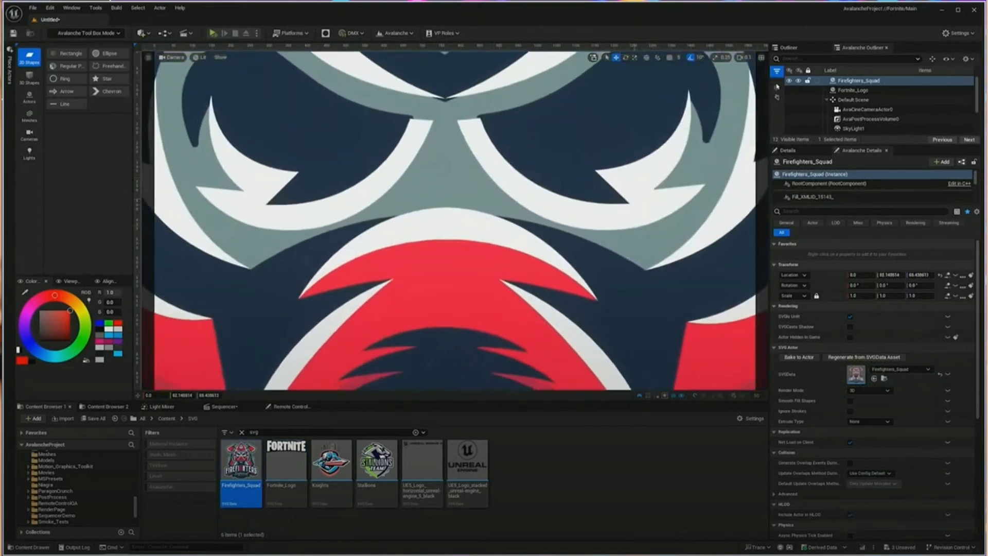
double_click(852, 90)
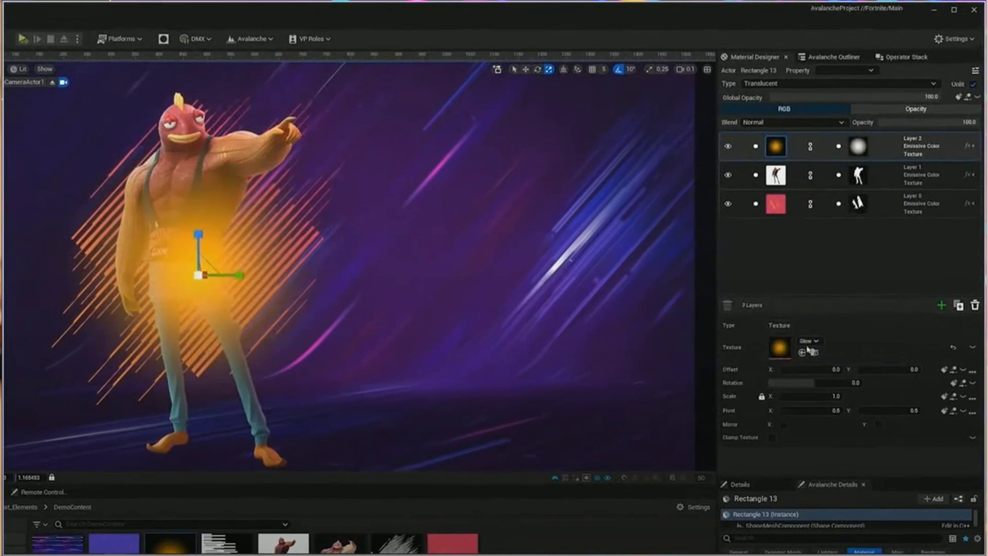
click(792, 122)
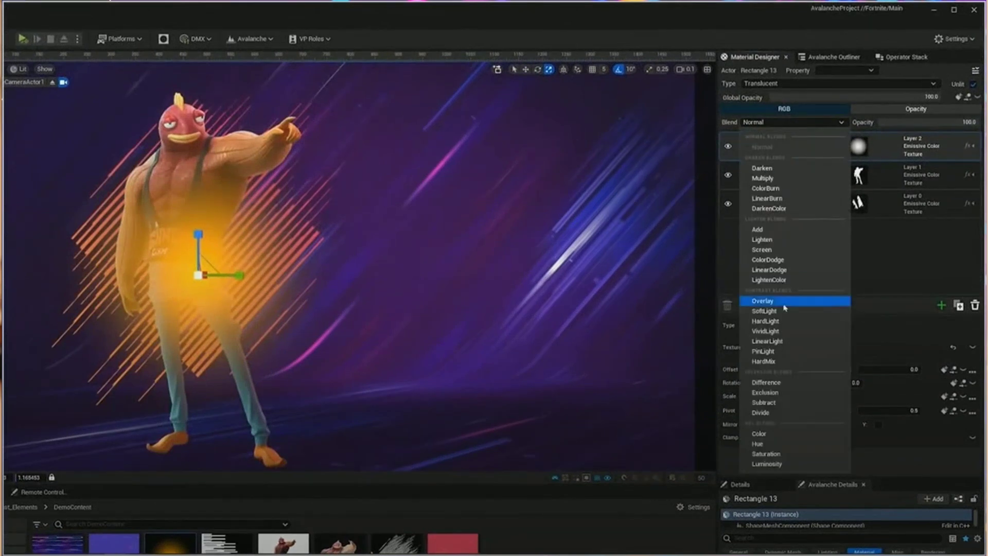
click(772, 300)
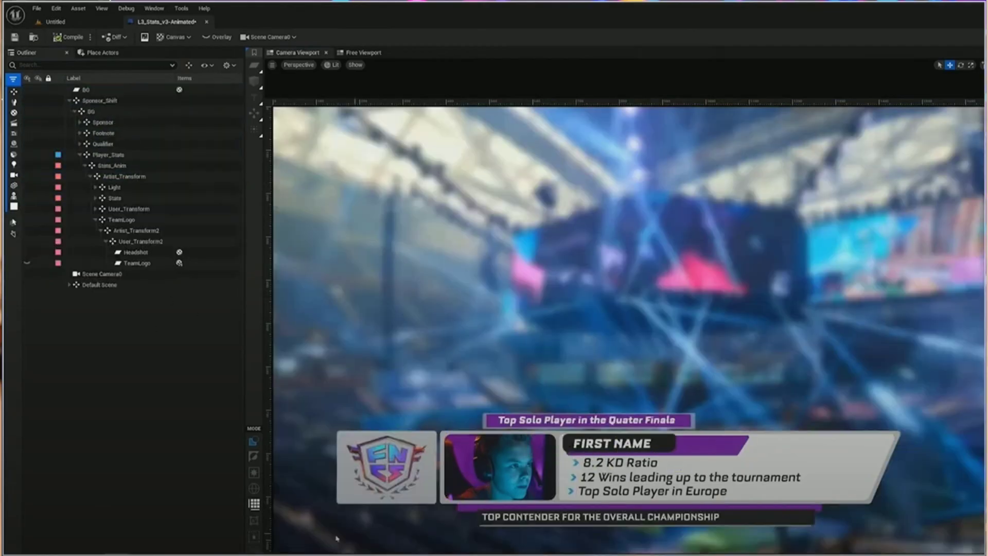
Start batch renaming the selected TeamLogo actors with Rename Selected Actors in the Outliner.
right_click(145, 225)
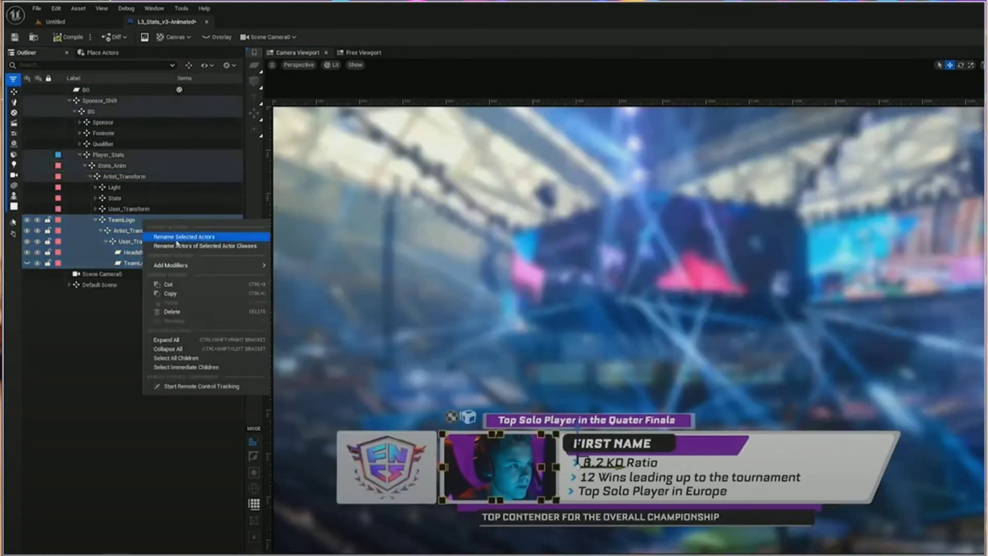
click(177, 238)
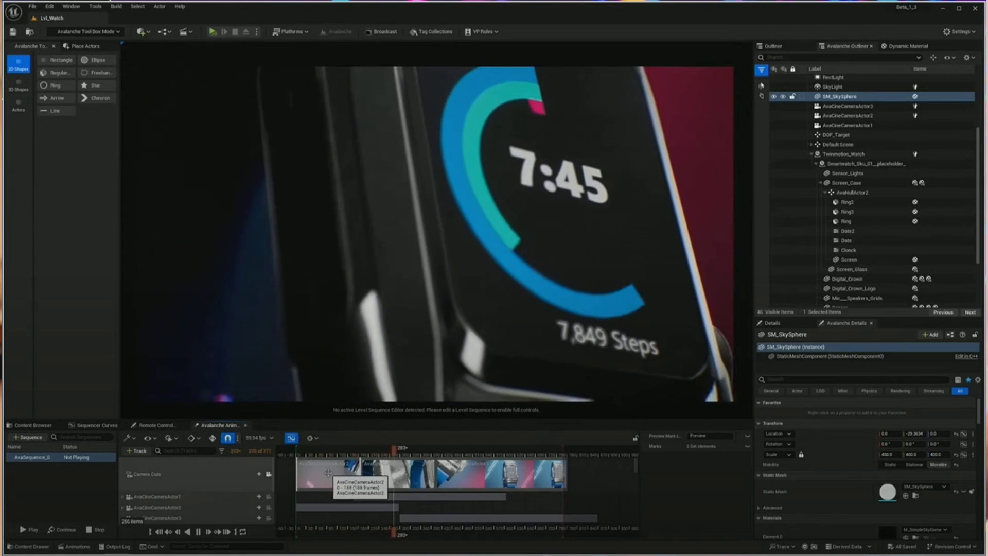
Filter the Outliner by 'ring', select Ring2 and Ring3, replay the animation, and show Shape settings.
click(834, 56)
text(ring)
click(846, 117)
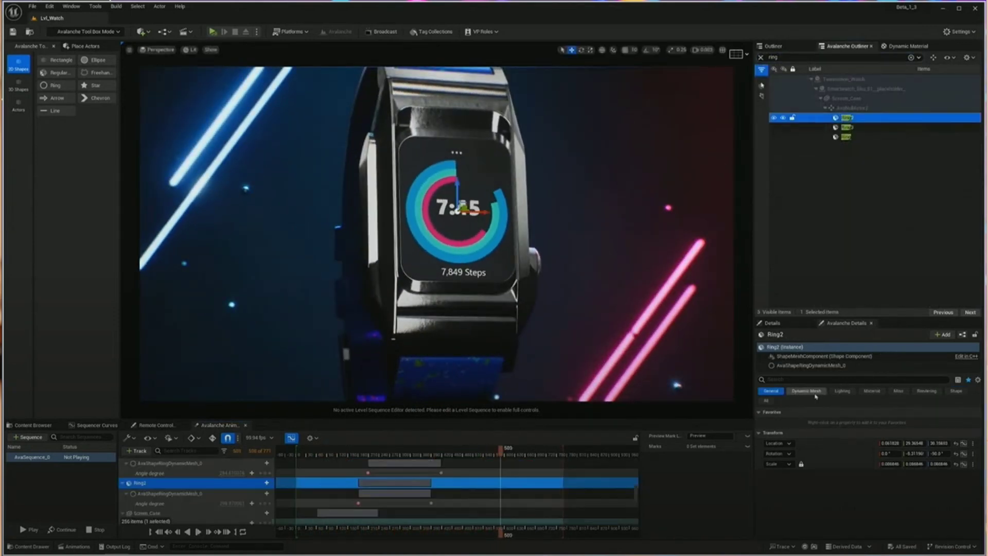
key(space)
click(847, 127)
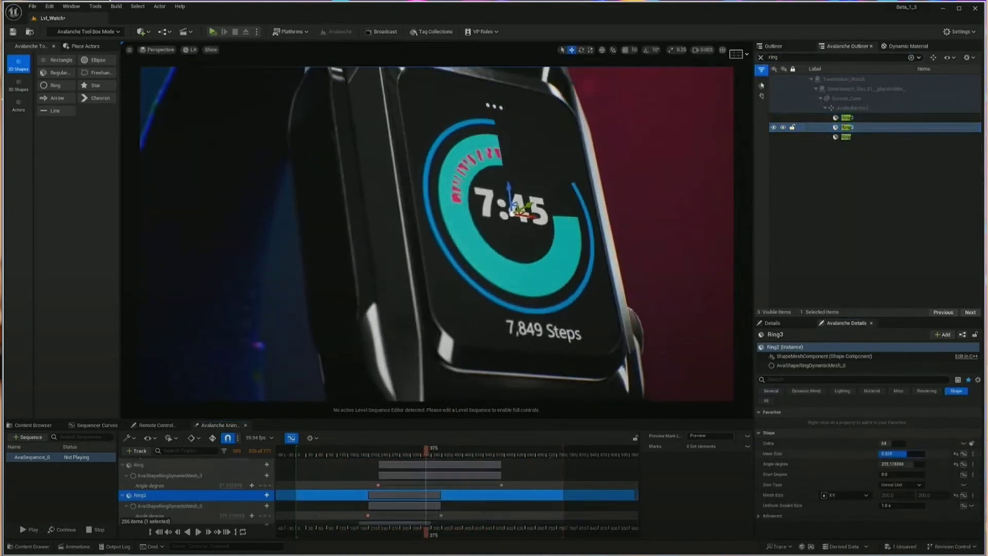
click(320, 455)
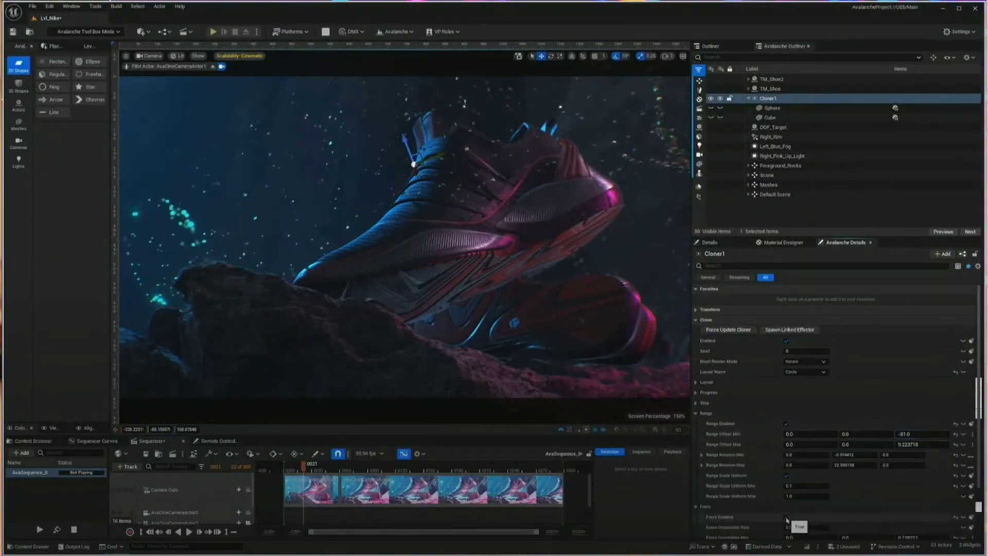
Set Force Vortex Amount 0 and Curl Noise Strength 1000, scrub to ~2.65 s, and constrain to Texture.
click(772, 215)
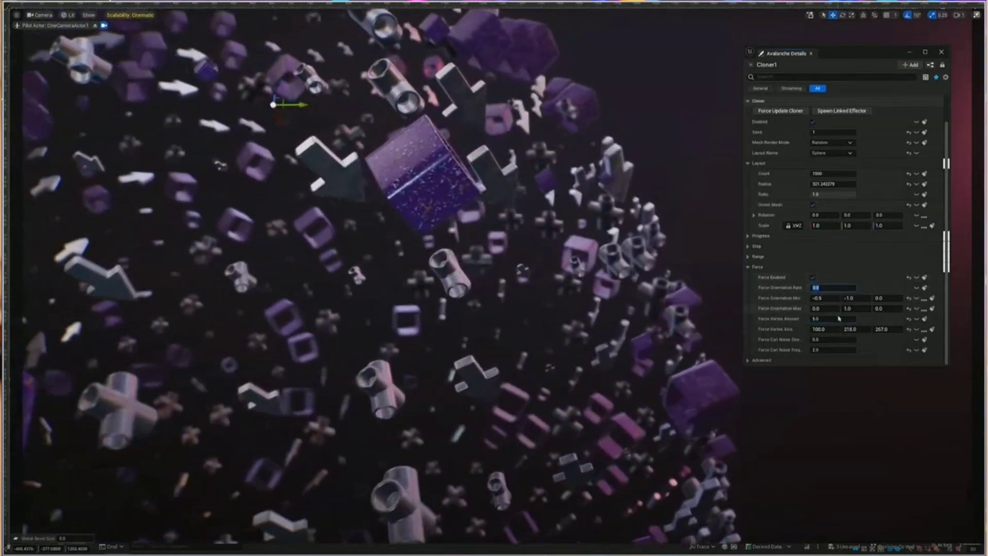
click(838, 318)
text(0)
key(Return)
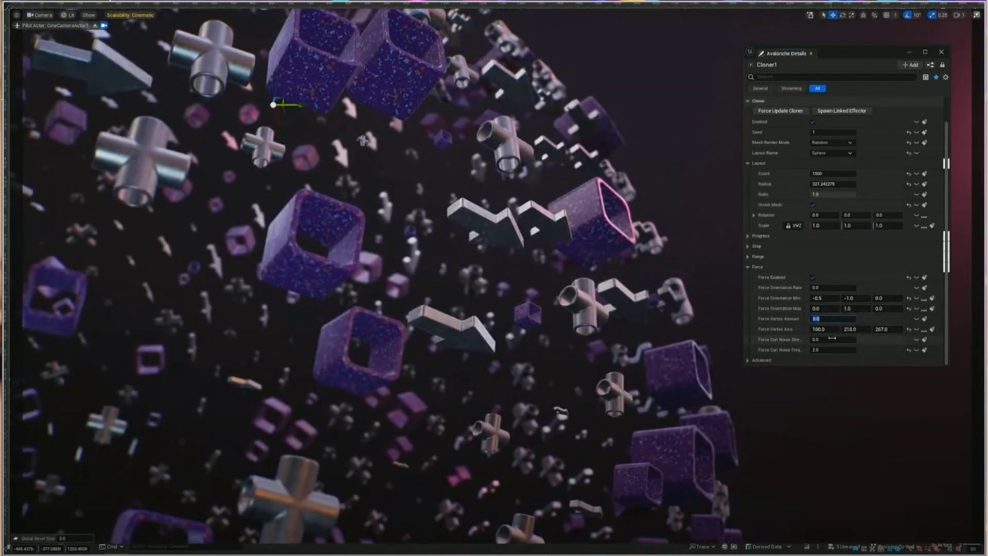
key(Return)
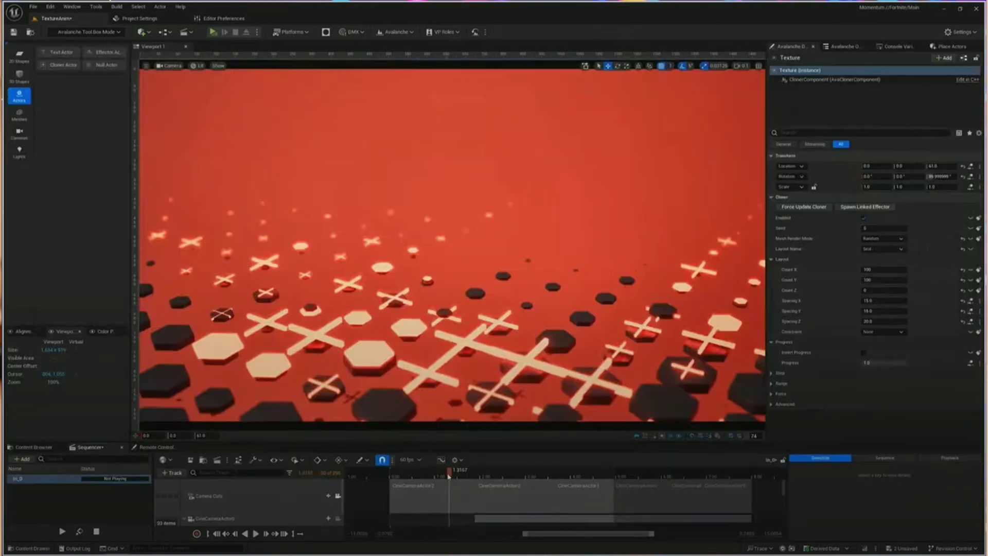
drag(449, 472, 501, 473)
click(873, 362)
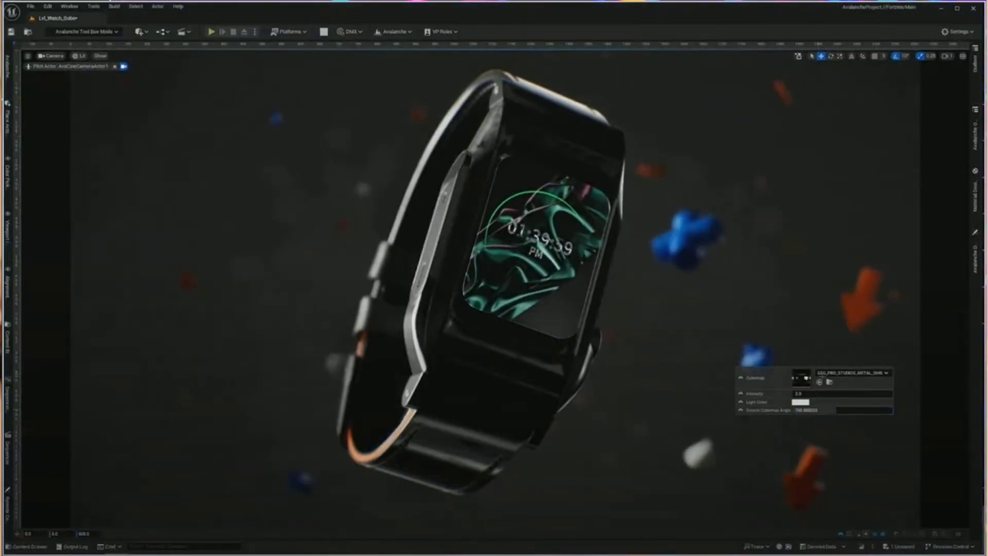
Rotate the Source Cubemap Angle to about 174.3, adjust the light colour, and select SpotLight3.
drag(808, 409, 828, 410)
click(800, 401)
click(829, 431)
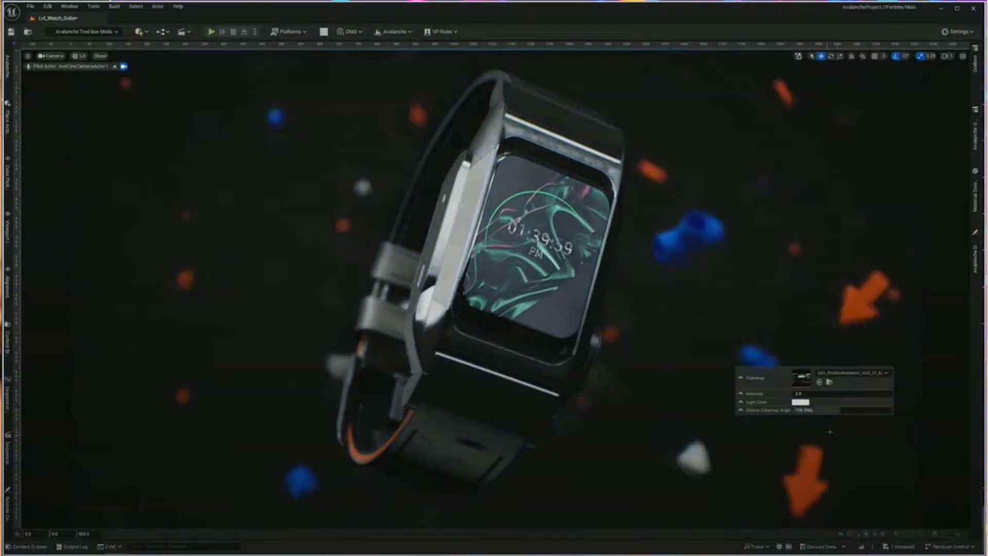
click(974, 64)
click(905, 99)
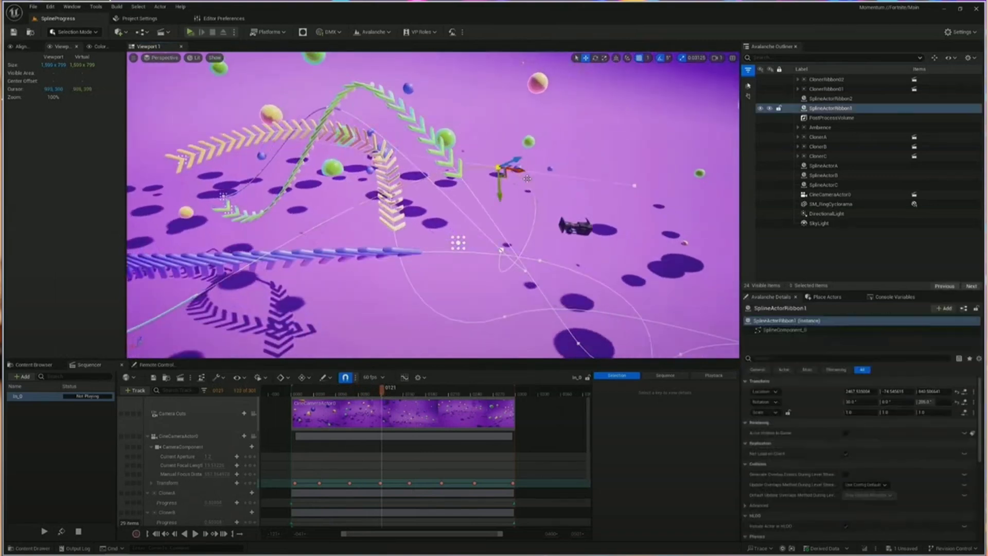
Rewind the animation through CineCameraActor0, then add a Rectangle shape from 2D Tools.
drag(381, 389, 271, 389)
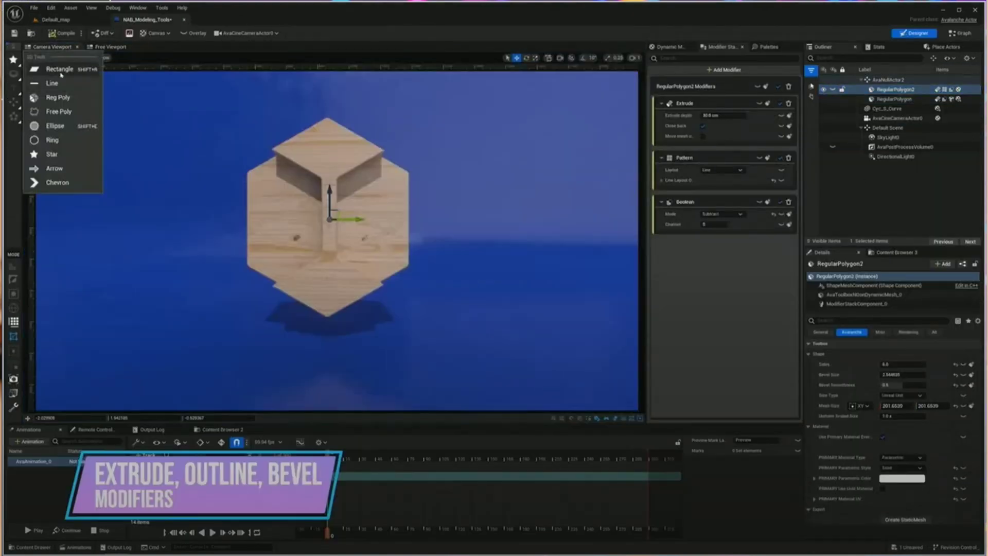
click(59, 69)
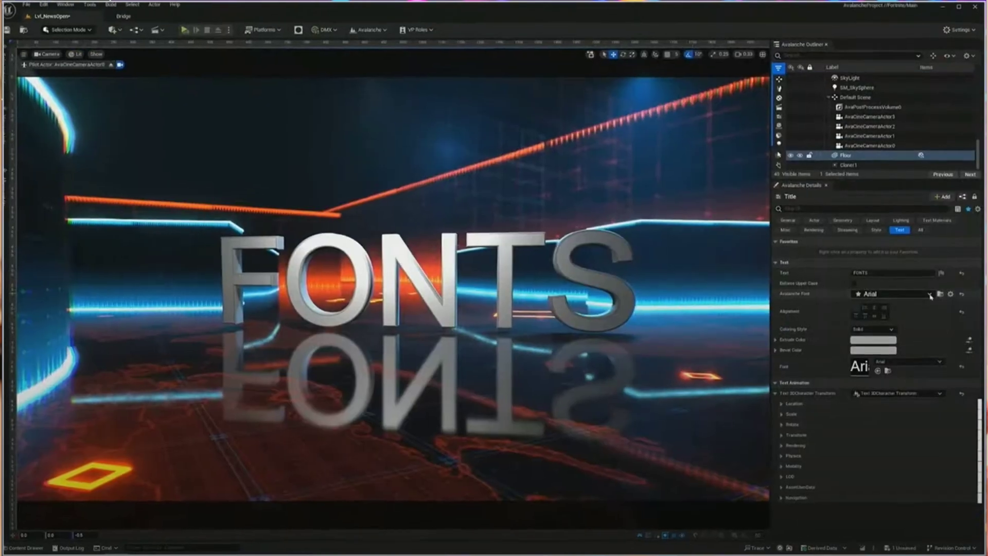
Switch the FONTS title to Arial Black, then BarlowCondensed-Black, then the extra-light italic Barlow font.
click(874, 293)
click(838, 335)
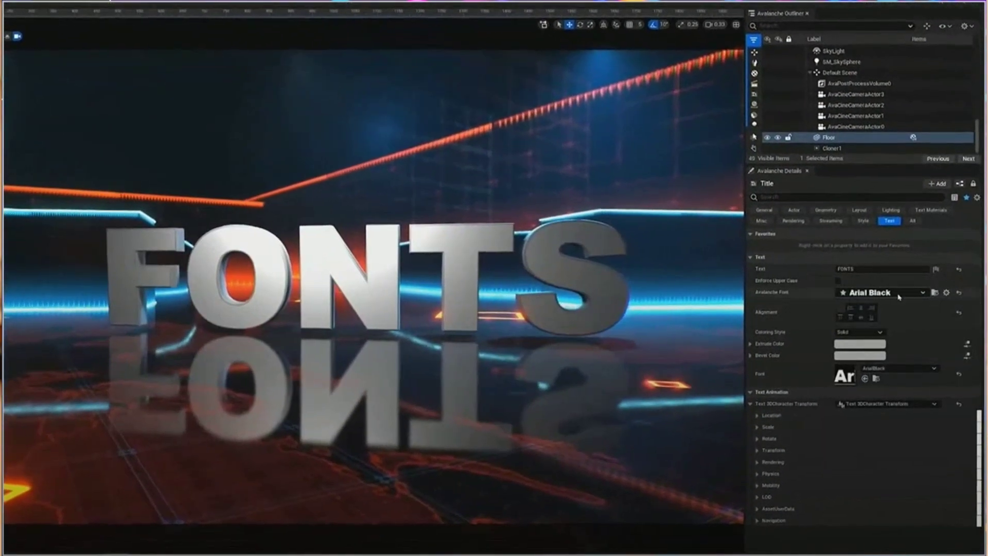
click(908, 297)
click(899, 383)
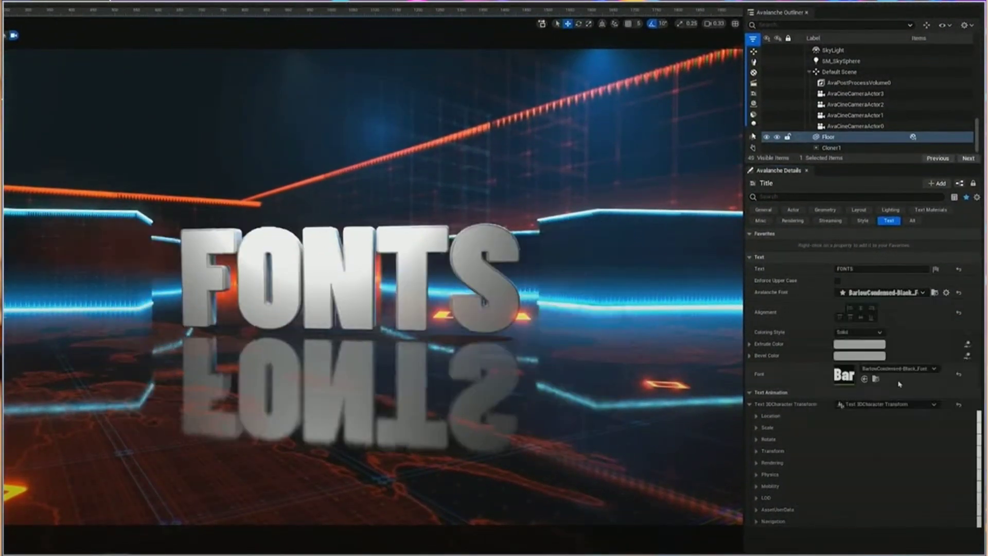
click(908, 297)
scroll(877, 355, down, 1)
click(877, 349)
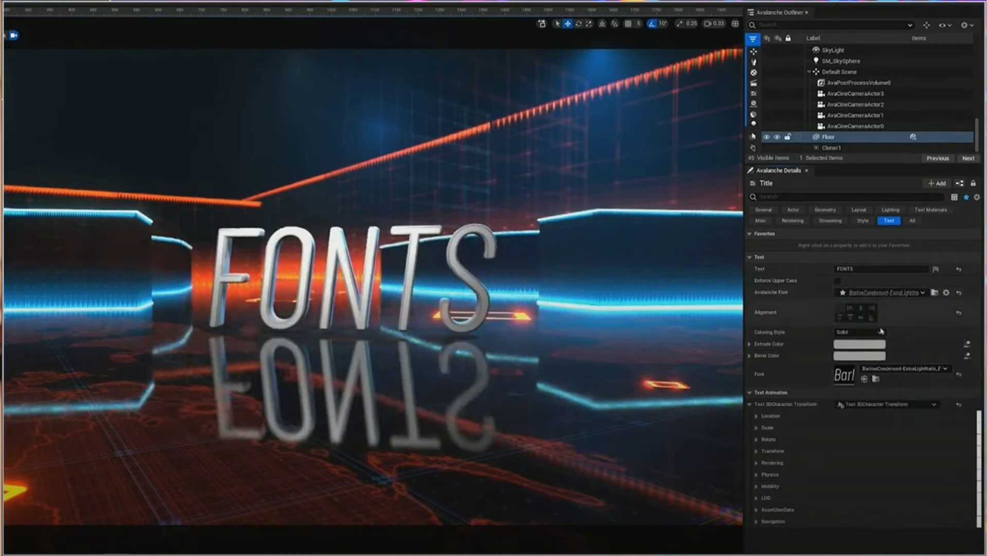
Try the Eras Bold ITC, Forte and Gadugi fonts on the FONTS title.
click(881, 292)
scroll(848, 453, down, 3)
click(836, 475)
click(869, 294)
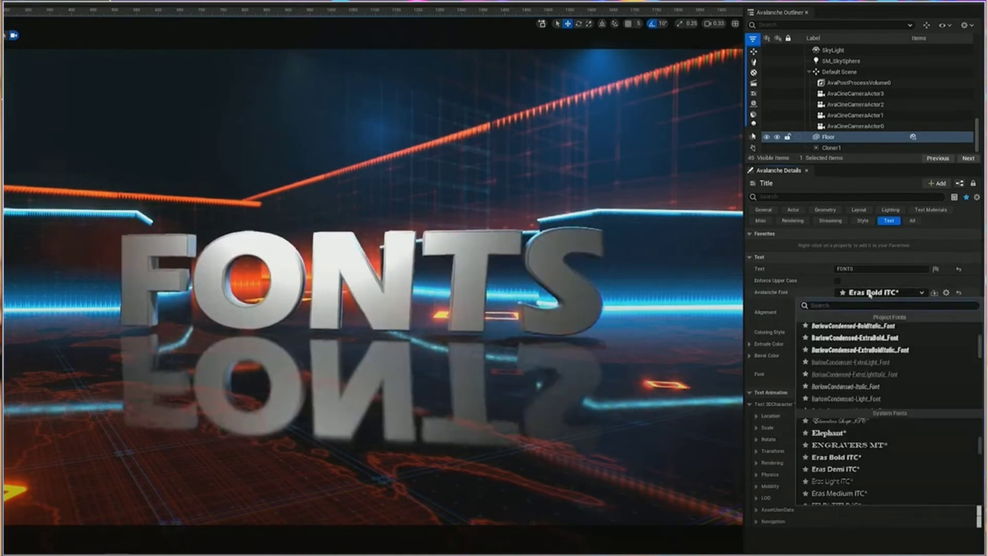
scroll(849, 453, down, 3)
click(846, 449)
click(895, 296)
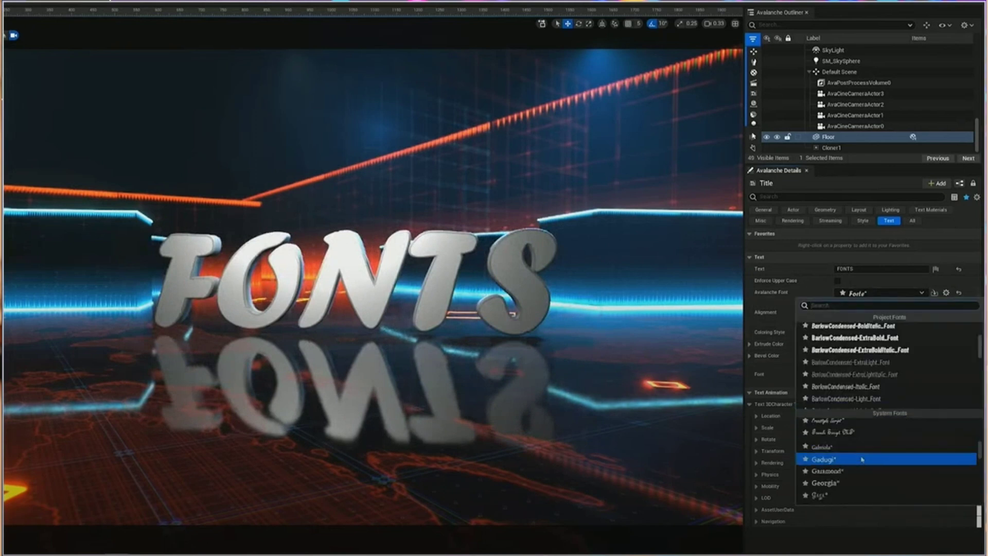
click(855, 463)
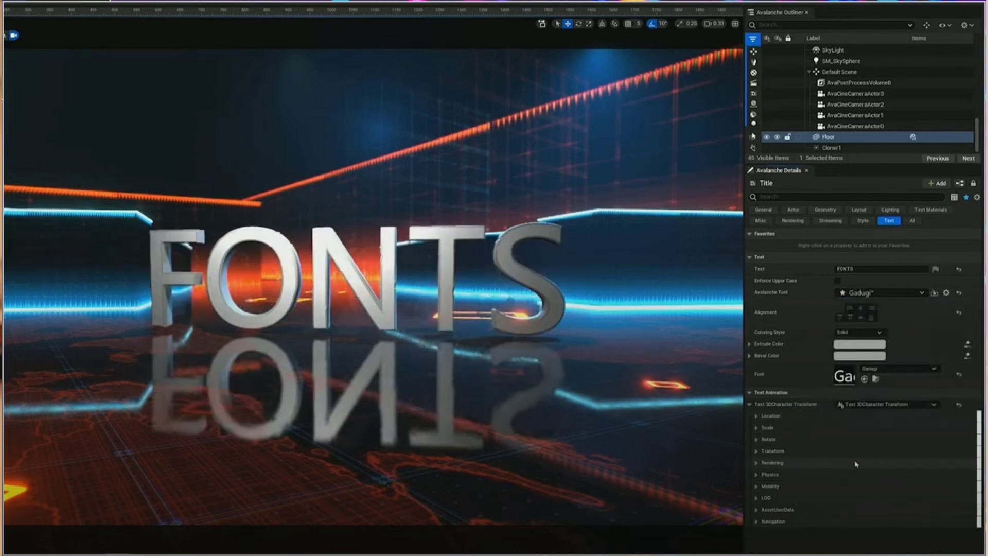
Apply bold italic Bourgeois, then favourite and apply BarlowCondensed-ExtraBoldItalic_Font.
click(871, 293)
click(866, 391)
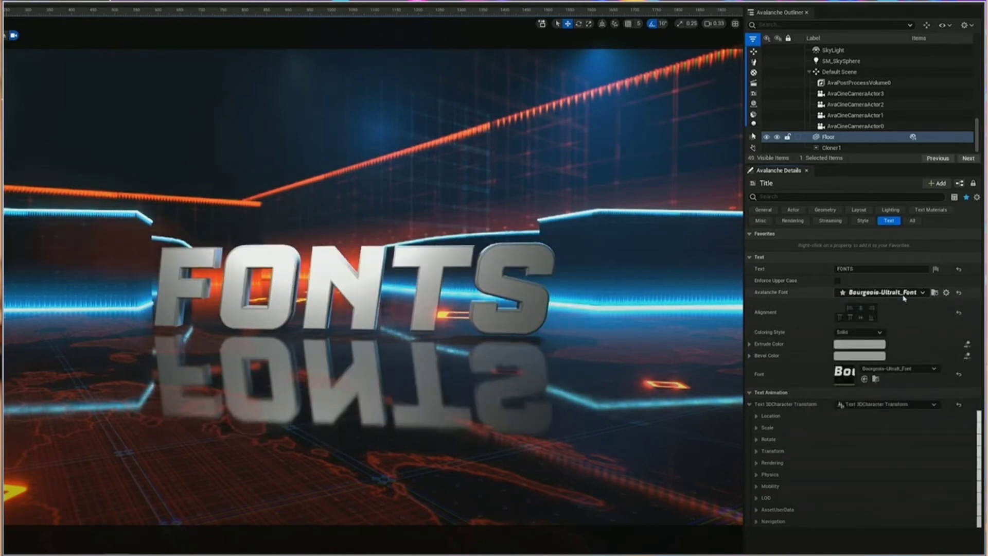
click(904, 296)
click(806, 353)
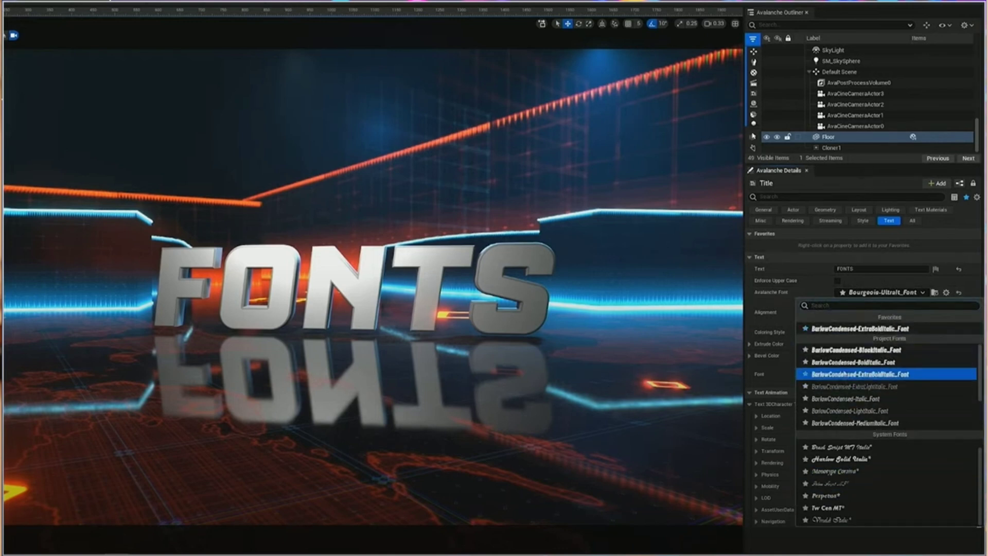
click(876, 328)
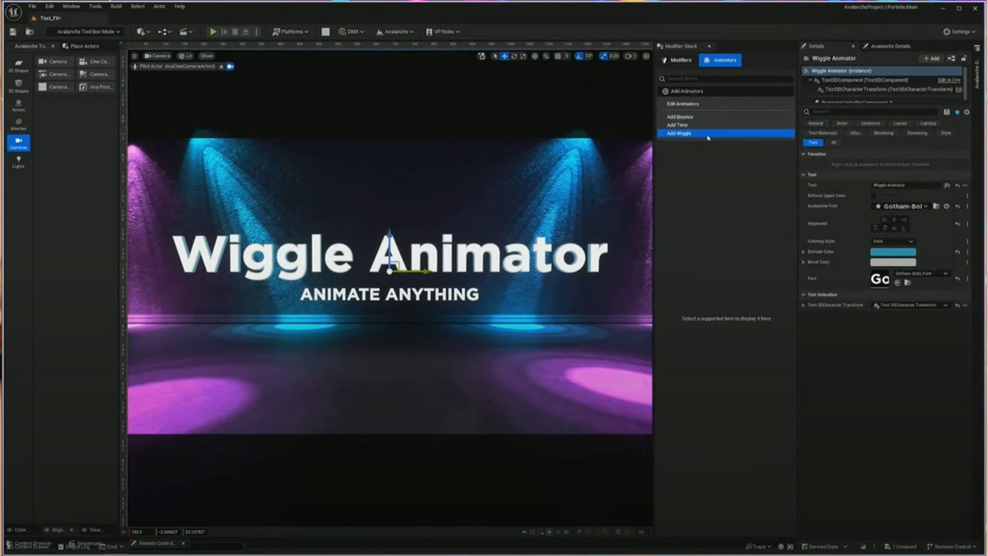
Add a Wiggle animator, link TextCharacters RelativeLocation to it, and enable Random Time Offset.
click(708, 135)
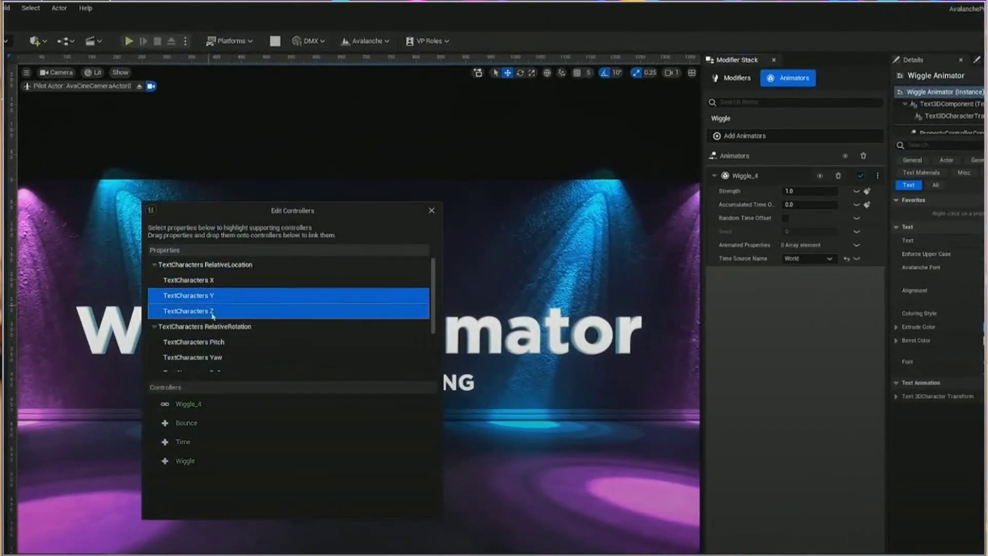
drag(212, 315, 182, 404)
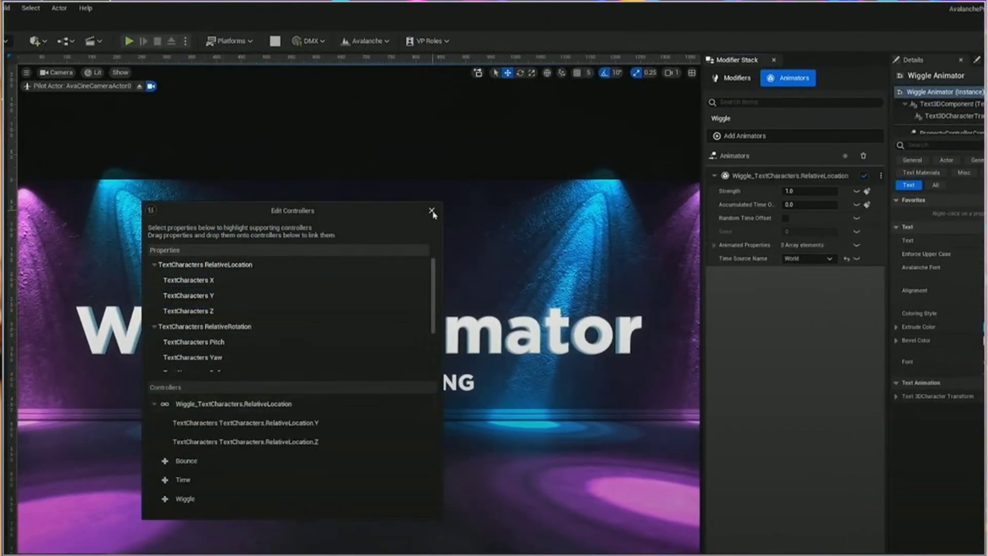
click(431, 210)
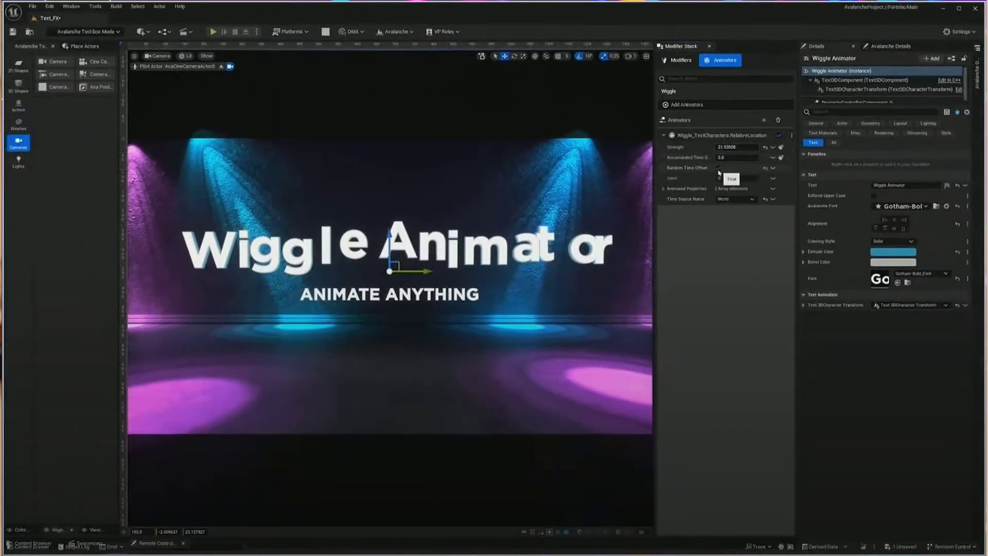
click(718, 168)
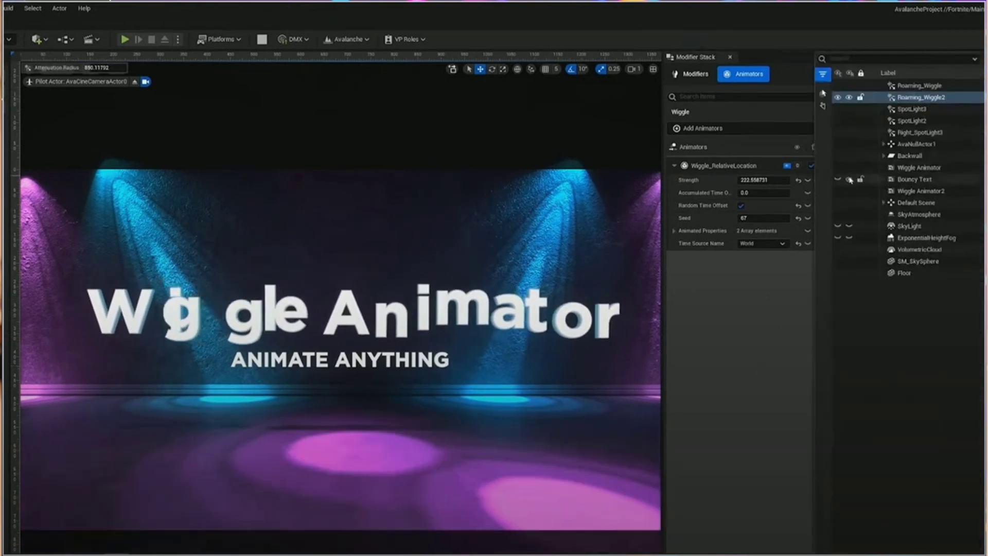
Hide the Wiggle title, show the Bouncy Text title, and link its letters' Z location to the Bounce controller.
click(837, 168)
click(839, 180)
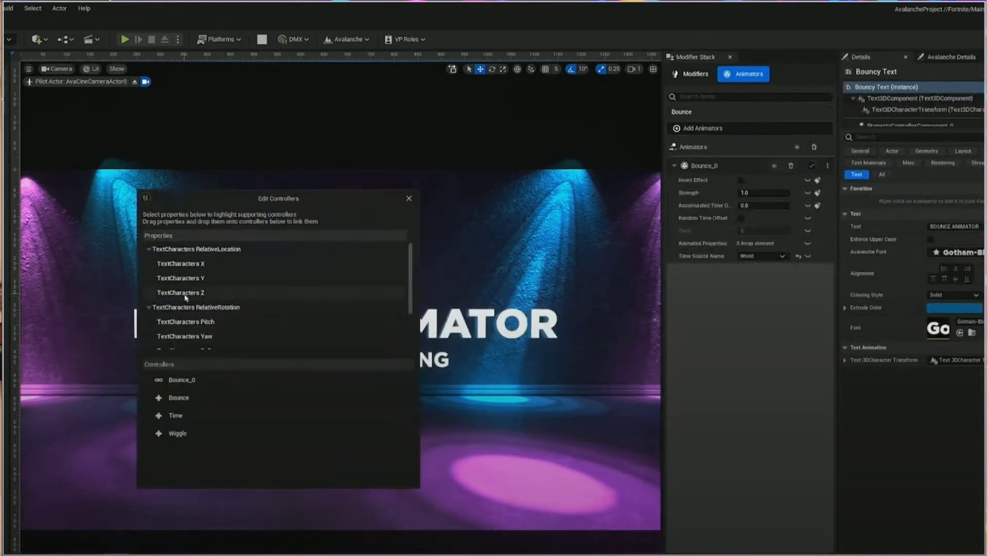
drag(185, 297, 181, 380)
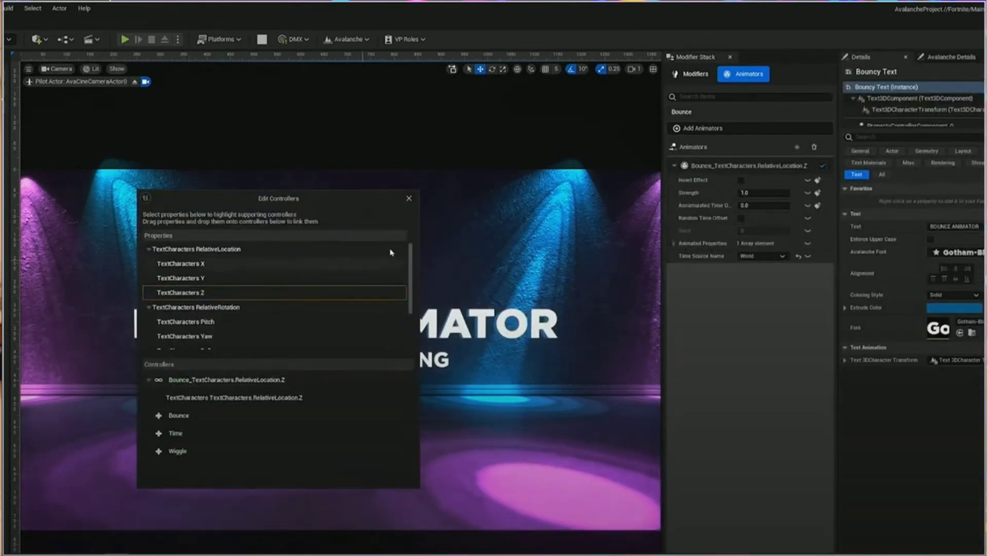
click(408, 198)
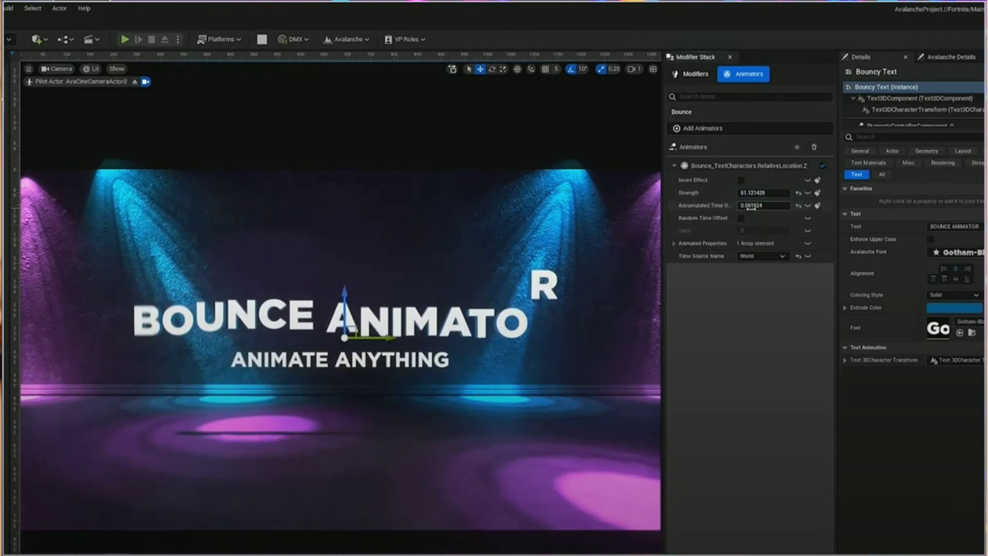